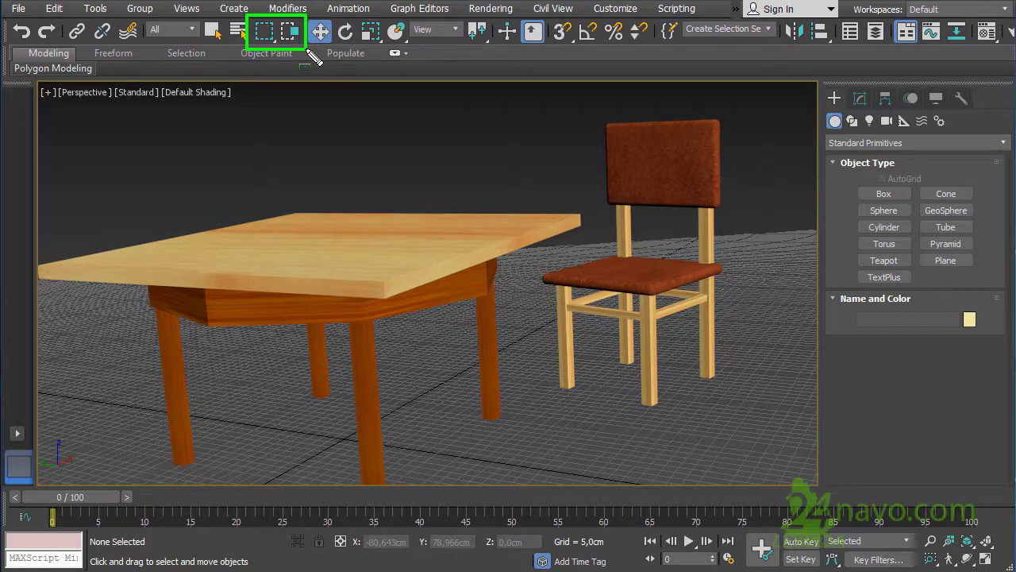
Step: Open the Selection Region flyout on the main toolbar to see the region shapes
{"action": "left_click", "coordinate": [268, 37]}
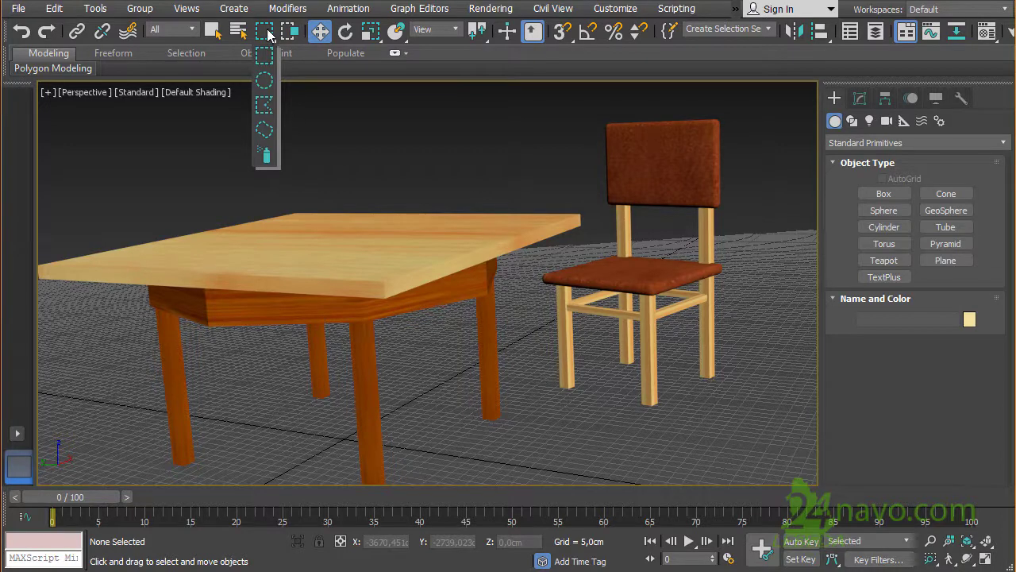
Step: Keep Rectangular Selection Region and drag a marquee selecting the table and chair backrest
{"action": "left_click", "coordinate": [268, 35]}
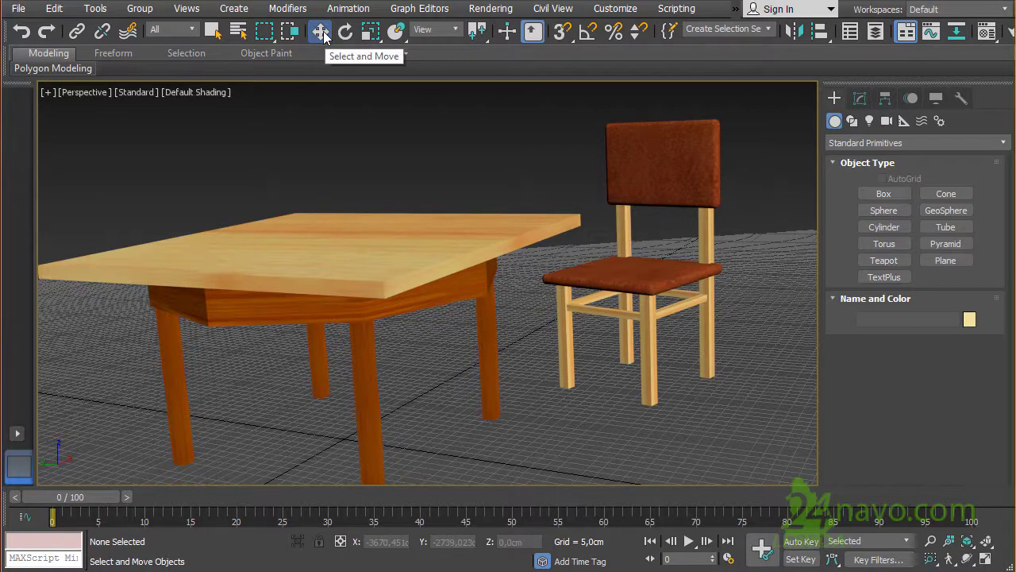
{"action": "left_click_drag", "start_coordinate": [362, 118], "coordinate": [531, 185]}
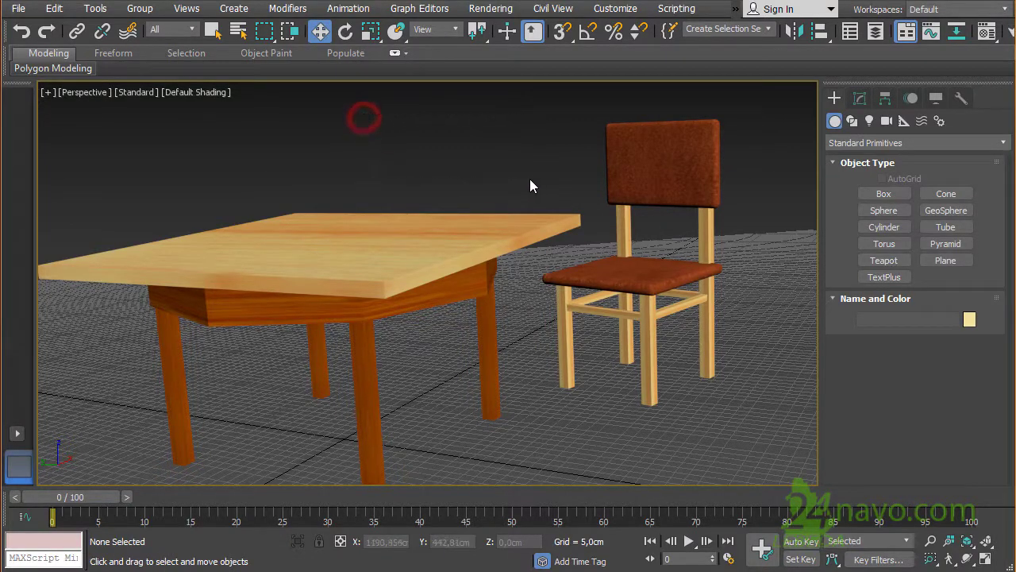
{"action": "left_click", "coordinate": [398, 127]}
{"action": "left_click_drag", "start_coordinate": [398, 127], "coordinate": [568, 199]}
{"action": "left_click", "coordinate": [518, 141]}
{"action": "left_click_drag", "start_coordinate": [518, 140], "coordinate": [653, 244]}
{"action": "left_click_drag", "start_coordinate": [654, 244], "coordinate": [656, 252]}
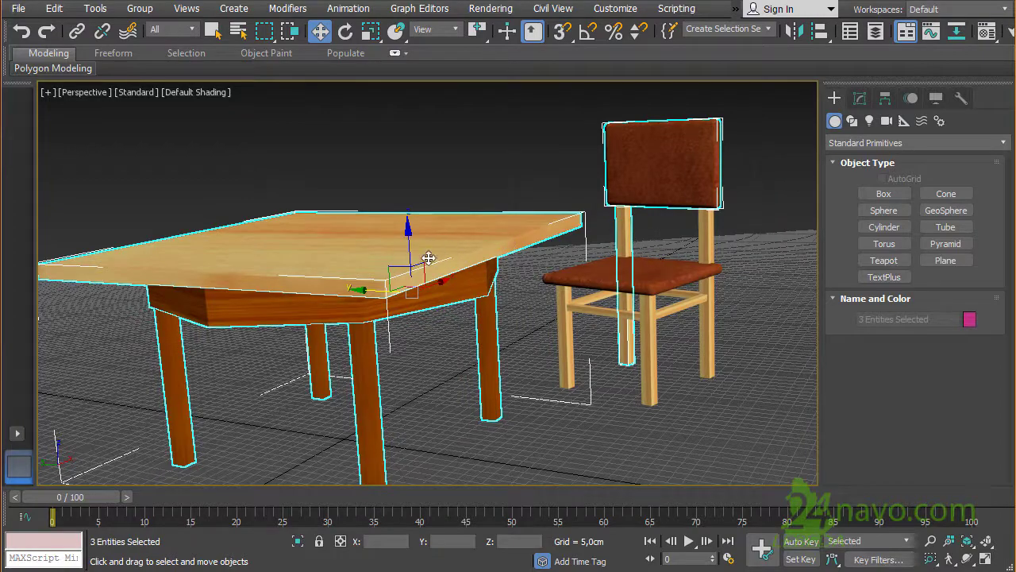
Step: Lift the selected table and chair parts along Z, then undo the move
{"action": "mouse_move", "coordinate": [406, 251]}
{"action": "left_mouse_down"}
{"action": "mouse_move", "coordinate": [398, 229]}
{"action": "mouse_move", "coordinate": [352, 272]}
{"action": "mouse_move", "coordinate": [217, 264]}
{"action": "left_mouse_up"}
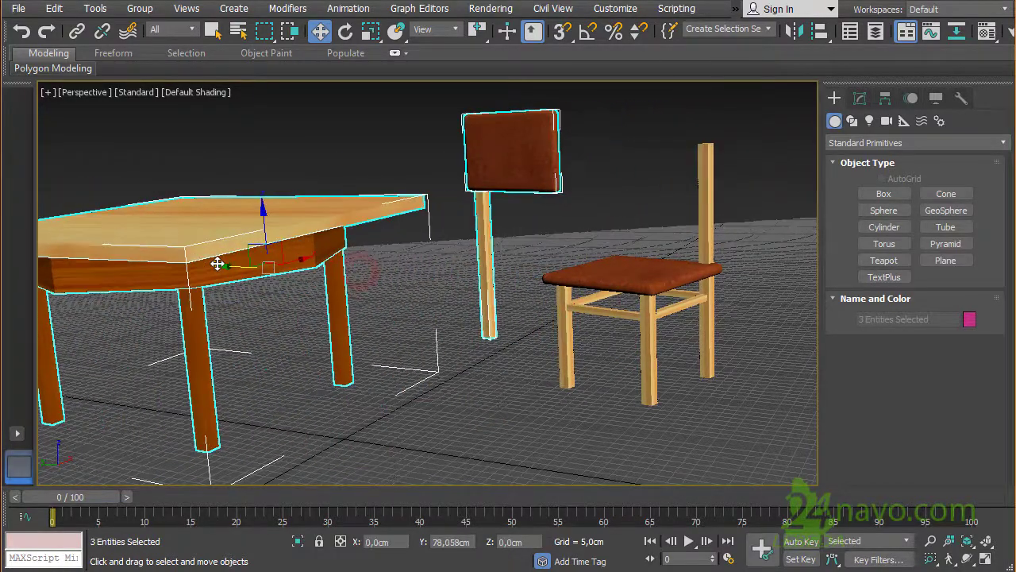
{"action": "left_click", "coordinate": [21, 30]}
{"action": "left_click_drag", "start_coordinate": [265, 32], "coordinate": [274, 88]}
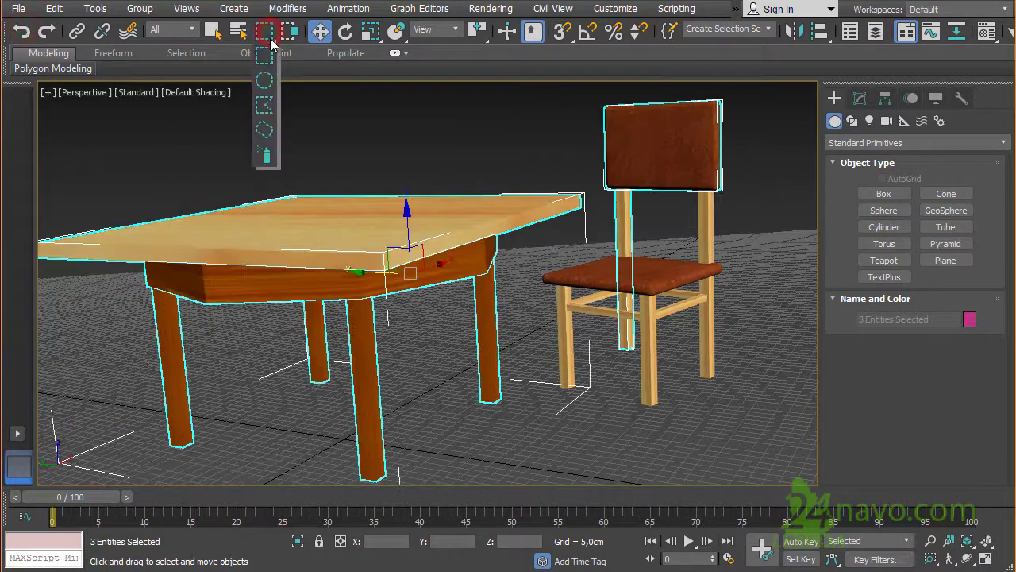
Step: Switch to Circular Selection Region and drag trial circles around the chair, clearing each selection
{"action": "left_click", "coordinate": [271, 83]}
{"action": "mouse_move", "coordinate": [530, 286]}
{"action": "left_mouse_down"}
{"action": "mouse_move", "coordinate": [599, 367]}
{"action": "mouse_move", "coordinate": [690, 418]}
{"action": "left_mouse_up"}
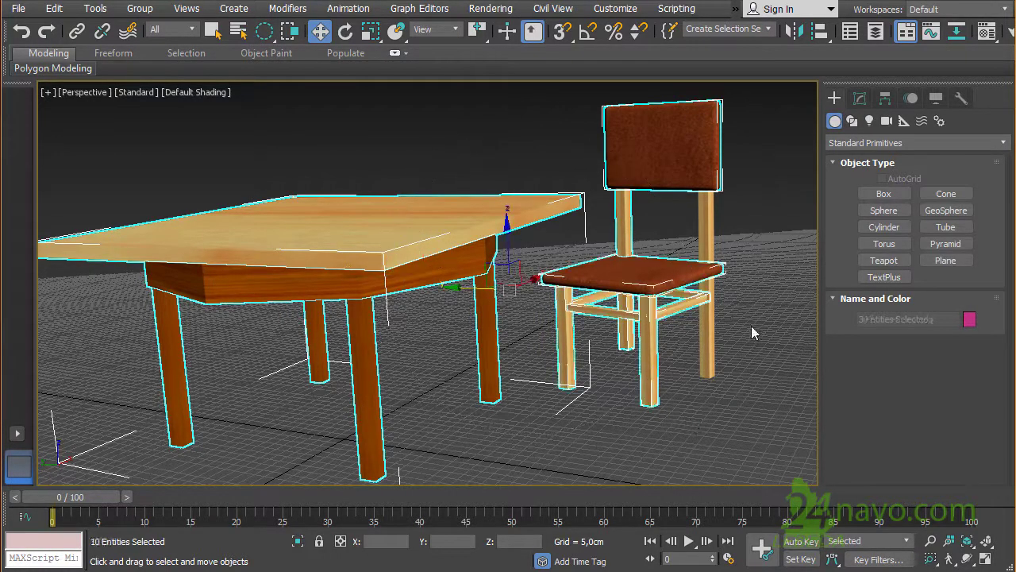
{"action": "left_click", "coordinate": [753, 257]}
{"action": "left_click_drag", "start_coordinate": [755, 188], "coordinate": [601, 254]}
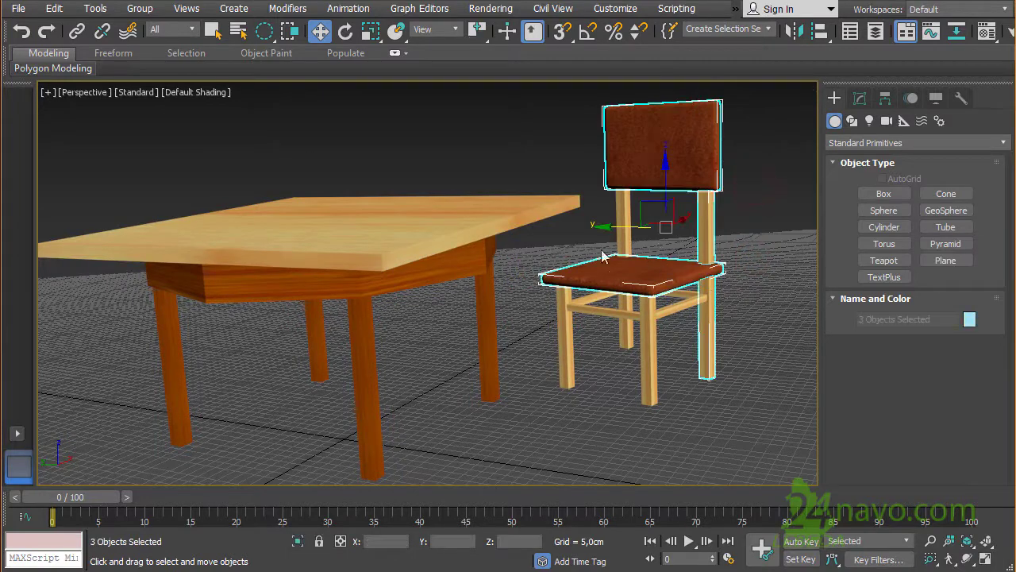
{"action": "left_click", "coordinate": [547, 321]}
{"action": "left_click_drag", "start_coordinate": [499, 300], "coordinate": [606, 384]}
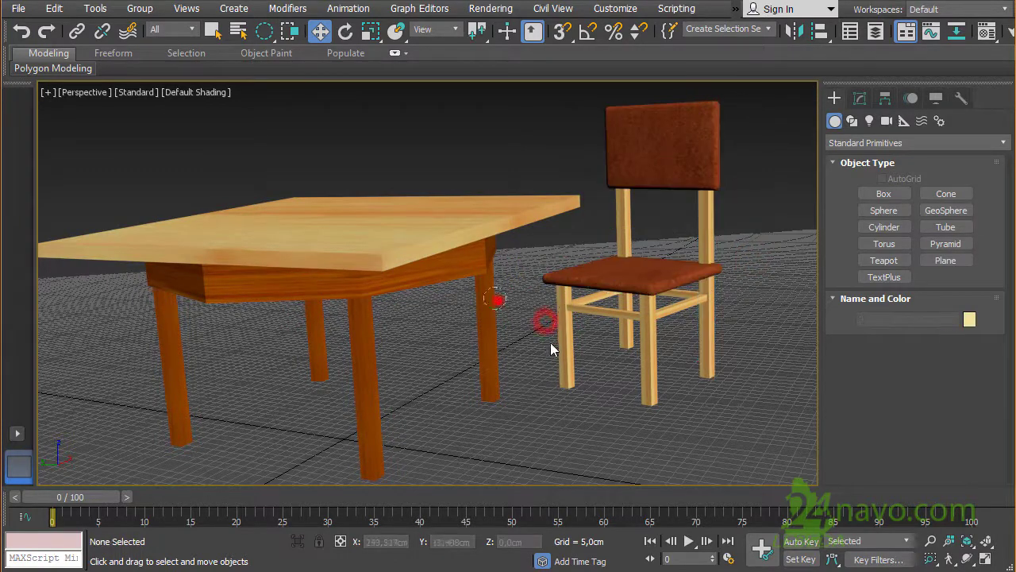
{"action": "left_click", "coordinate": [605, 378]}
Step: Use Fence Selection Region to outline the table and chair, selecting all 11 objects
{"action": "left_click_drag", "start_coordinate": [264, 30], "coordinate": [283, 106]}
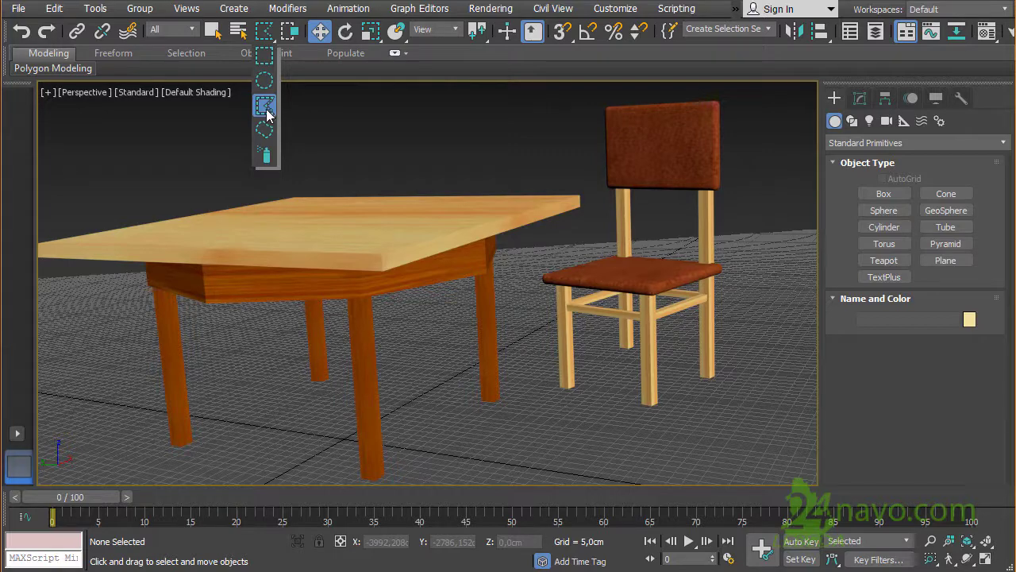
{"action": "left_click", "coordinate": [267, 113]}
{"action": "left_click_drag", "start_coordinate": [401, 143], "coordinate": [592, 173]}
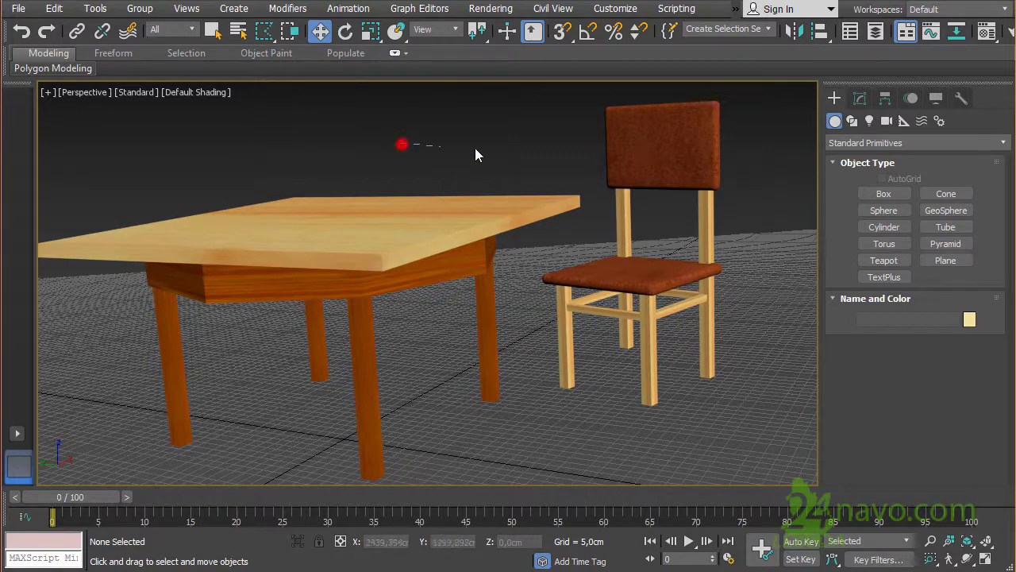
{"action": "left_click", "coordinate": [592, 173]}
{"action": "left_click", "coordinate": [532, 250]}
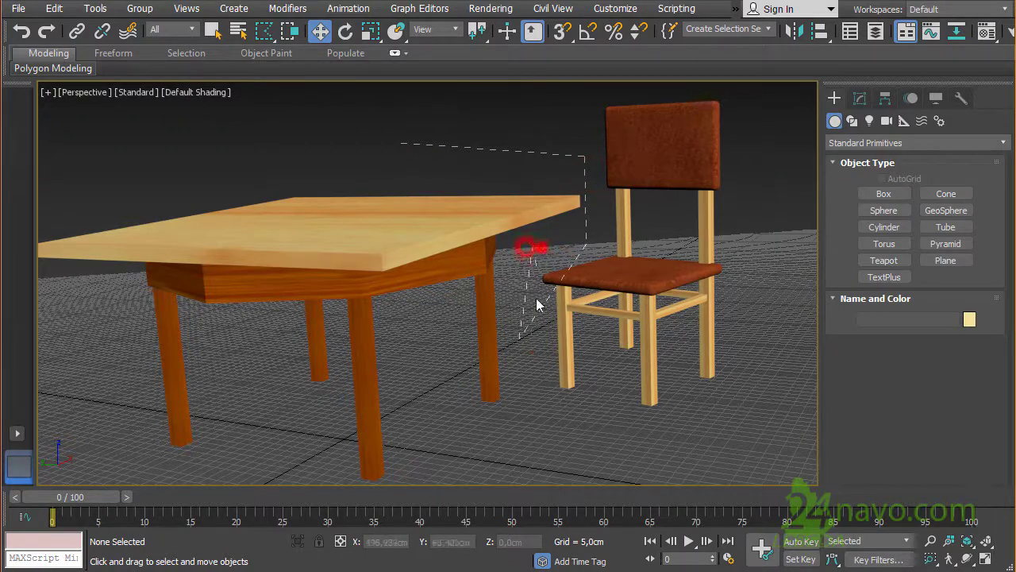
{"action": "left_click", "coordinate": [531, 355]}
{"action": "left_click", "coordinate": [532, 403]}
{"action": "left_click", "coordinate": [730, 417]}
{"action": "left_click", "coordinate": [760, 336]}
{"action": "left_click", "coordinate": [760, 162]}
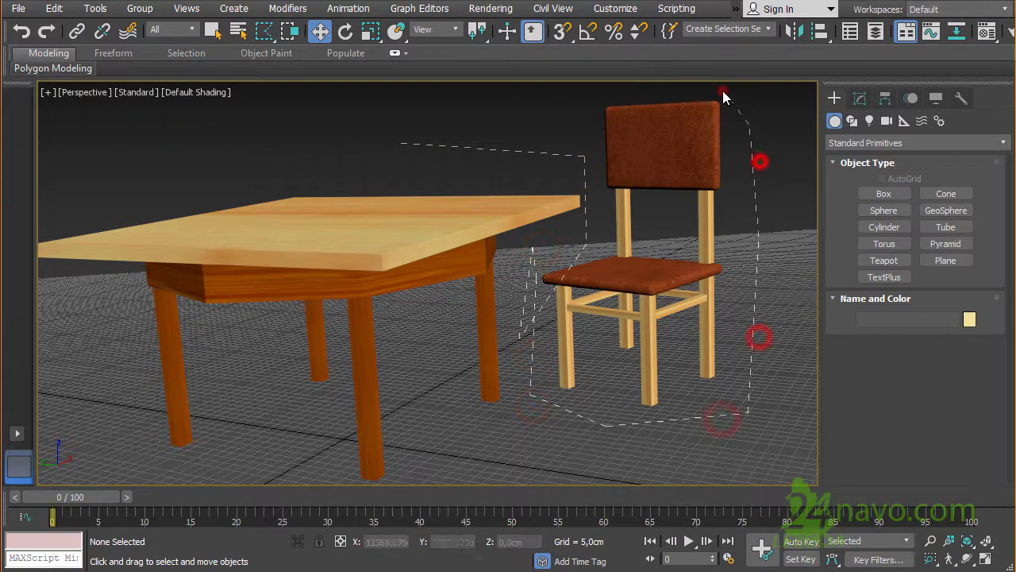
{"action": "left_click", "coordinate": [722, 90]}
{"action": "left_click", "coordinate": [608, 89]}
{"action": "left_click", "coordinate": [539, 99]}
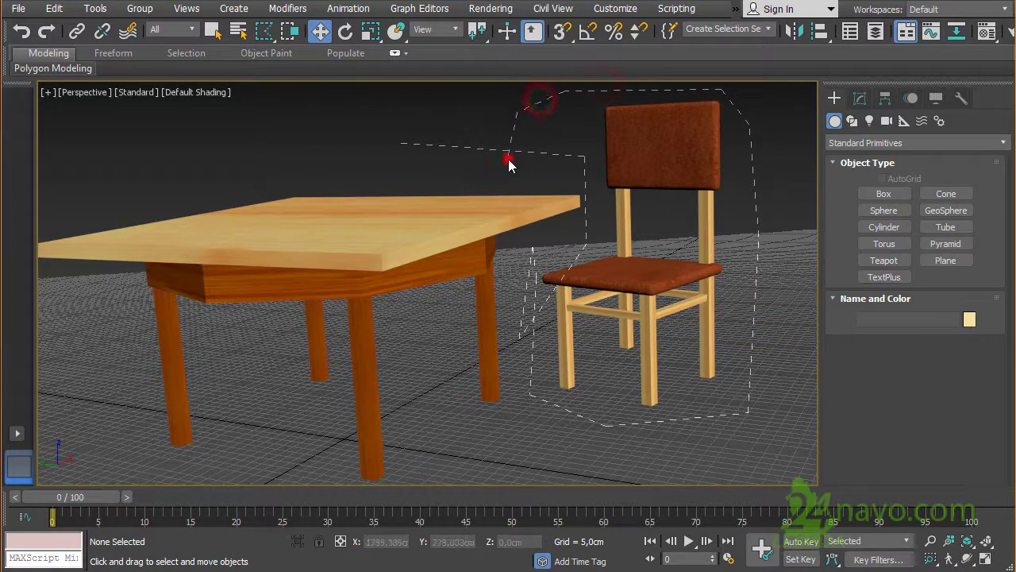
{"action": "double_click", "coordinate": [508, 158]}
{"action": "left_click", "coordinate": [261, 31]}
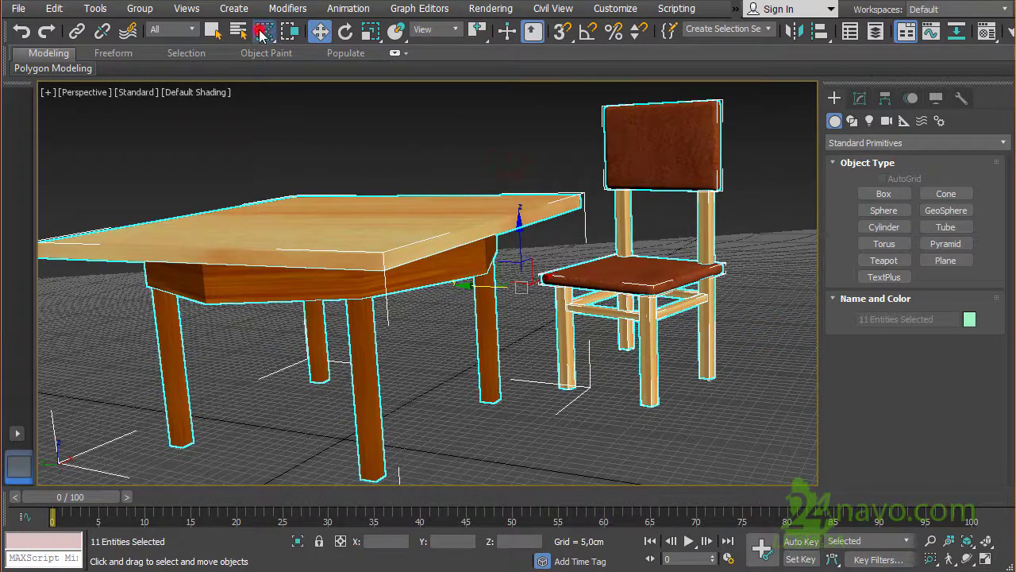
Step: Lasso-select the table and chair with a freehand loop, then deselect by clicking empty space
{"action": "left_click_drag", "start_coordinate": [261, 34], "coordinate": [269, 133]}
{"action": "mouse_move", "coordinate": [573, 116]}
{"action": "left_mouse_down"}
{"action": "mouse_move", "coordinate": [407, 226]}
{"action": "mouse_move", "coordinate": [352, 146]}
{"action": "mouse_move", "coordinate": [206, 193]}
{"action": "mouse_move", "coordinate": [281, 358]}
{"action": "mouse_move", "coordinate": [454, 399]}
{"action": "left_mouse_up"}
{"action": "mouse_move", "coordinate": [516, 414]}
{"action": "left_mouse_down"}
{"action": "mouse_move", "coordinate": [524, 341]}
{"action": "mouse_move", "coordinate": [649, 413]}
{"action": "mouse_move", "coordinate": [732, 197]}
{"action": "left_mouse_up"}
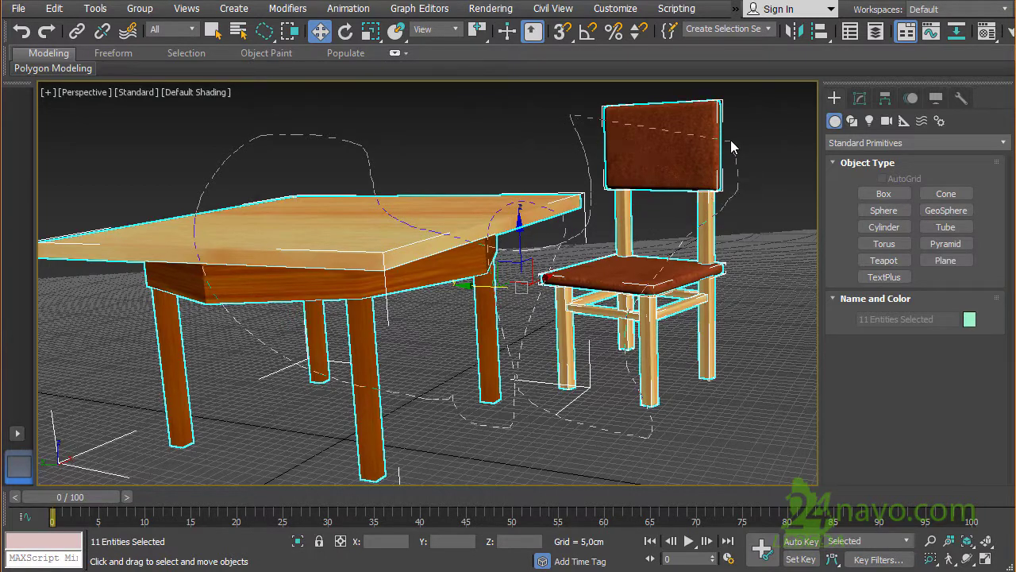
{"action": "left_click_drag", "start_coordinate": [731, 140], "coordinate": [740, 155]}
{"action": "left_click", "coordinate": [748, 182]}
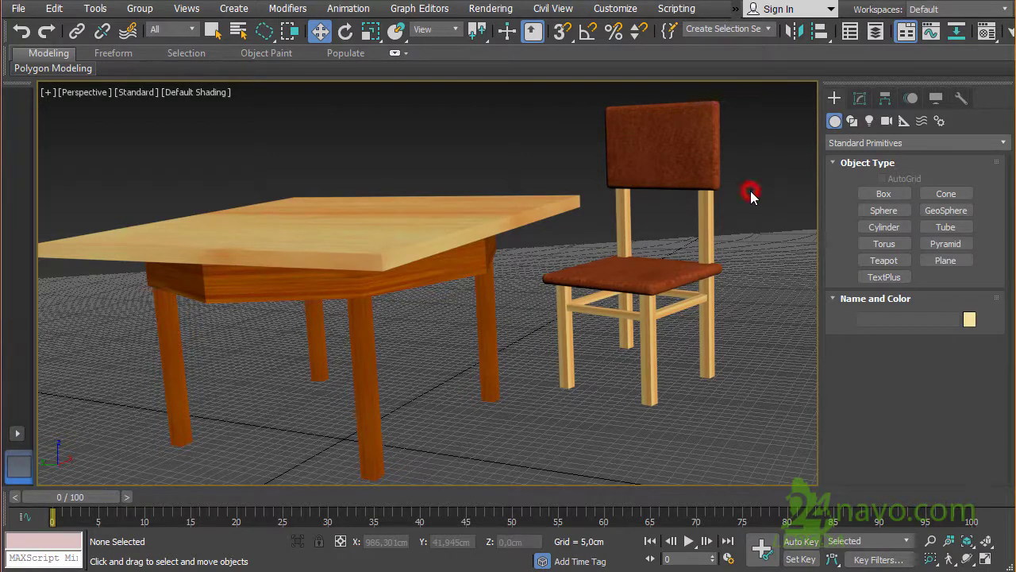
Step: Switch to Paint Selection Region, paint over the chair and table to select 10 objects, then clear it
{"action": "left_click", "coordinate": [265, 32]}
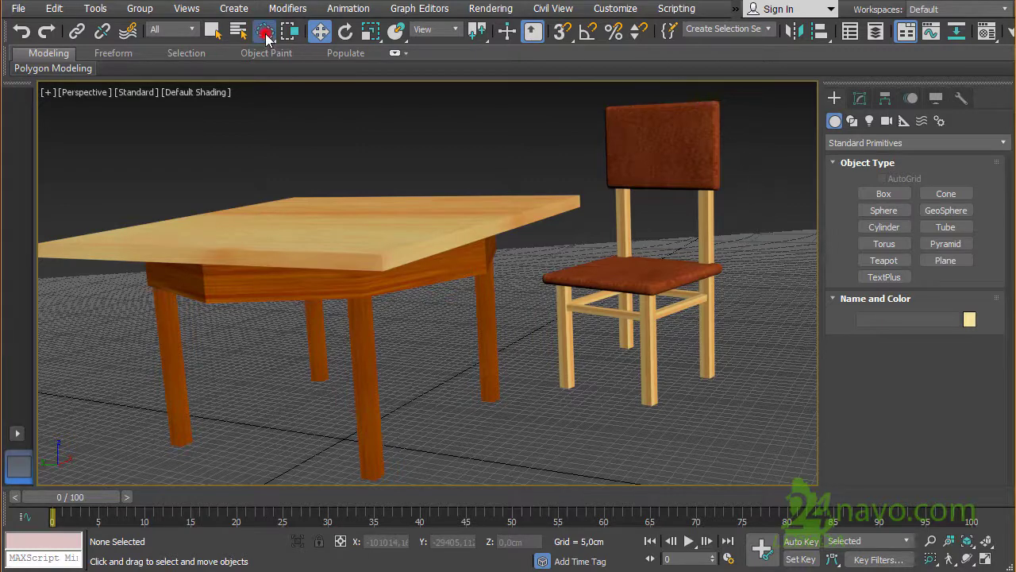
{"action": "left_click_drag", "start_coordinate": [265, 32], "coordinate": [264, 156]}
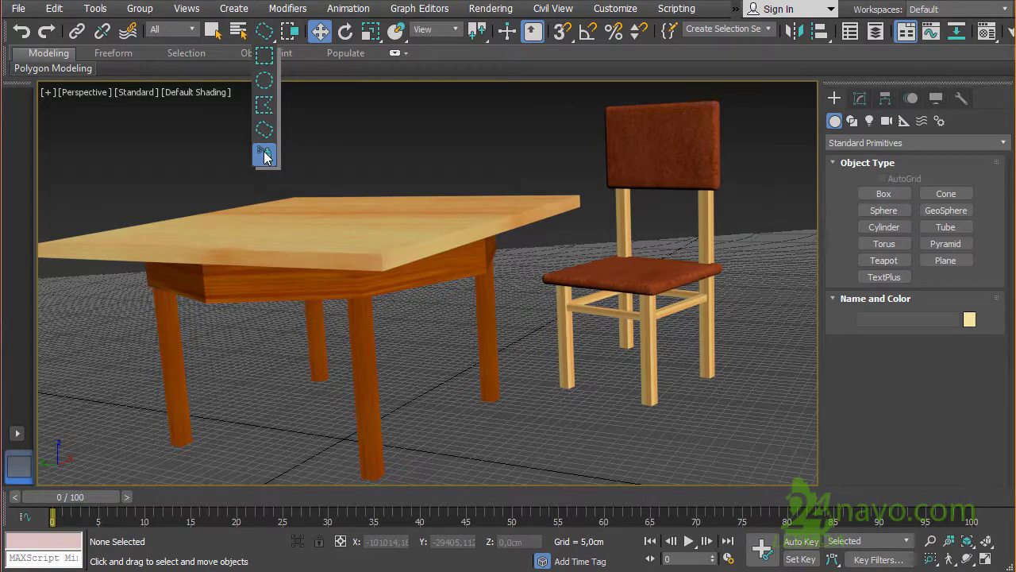
{"action": "left_click_drag", "start_coordinate": [264, 156], "coordinate": [264, 157]}
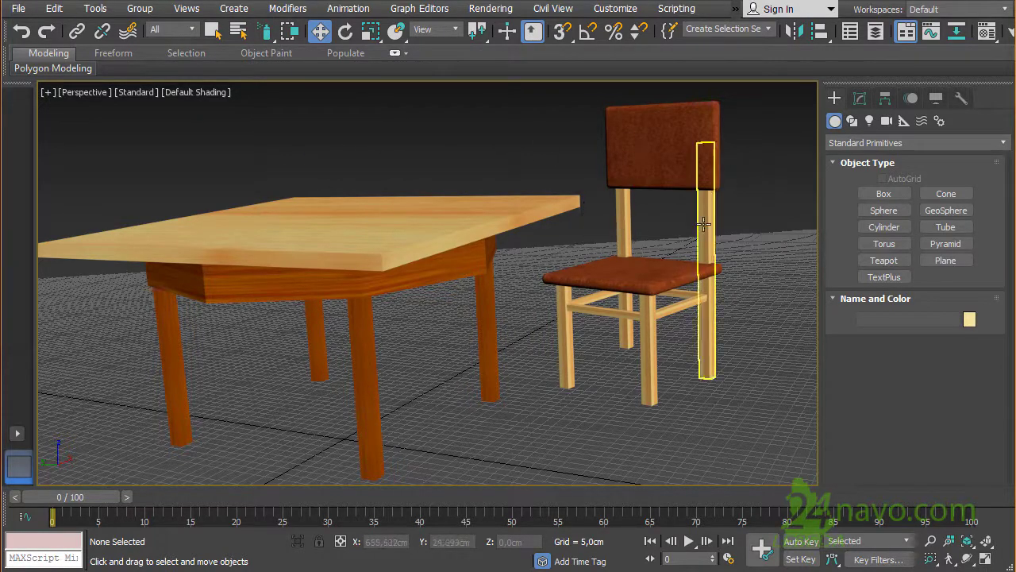
{"action": "left_click_drag", "start_coordinate": [753, 219], "coordinate": [623, 290]}
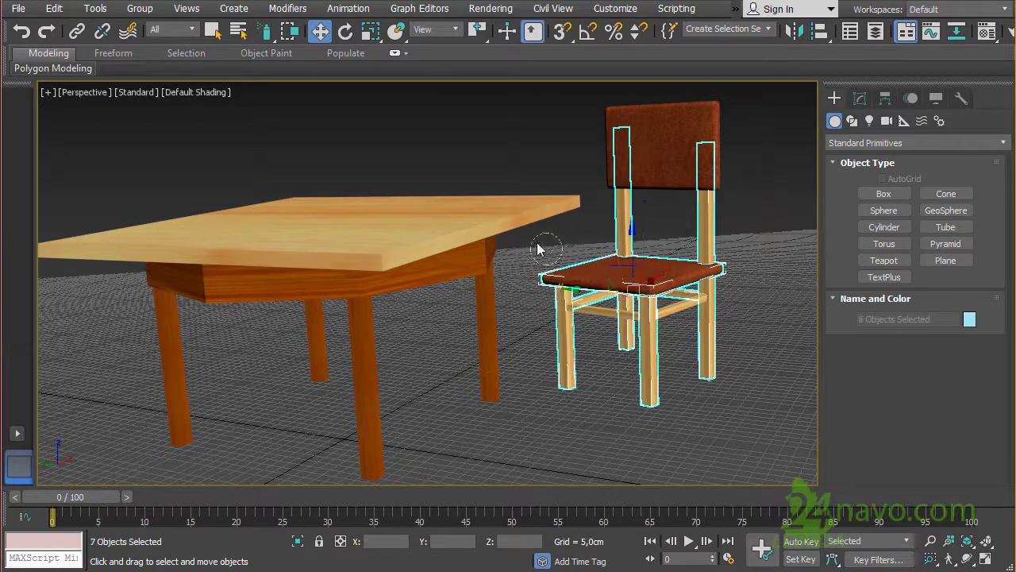
{"action": "left_click_drag", "start_coordinate": [538, 249], "coordinate": [537, 343], "text": "ctrl"}
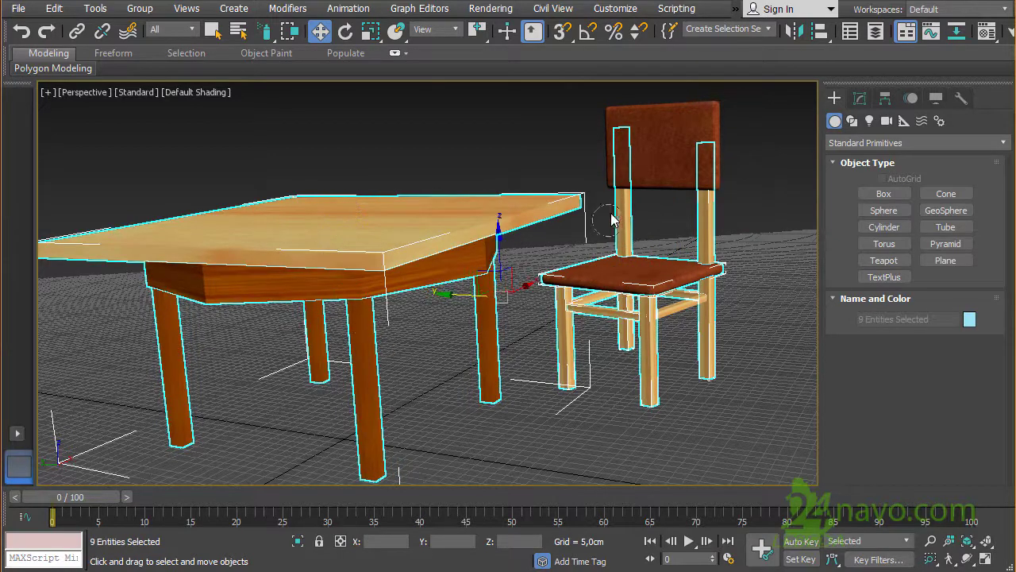
{"action": "left_click", "coordinate": [629, 170], "text": "ctrl"}
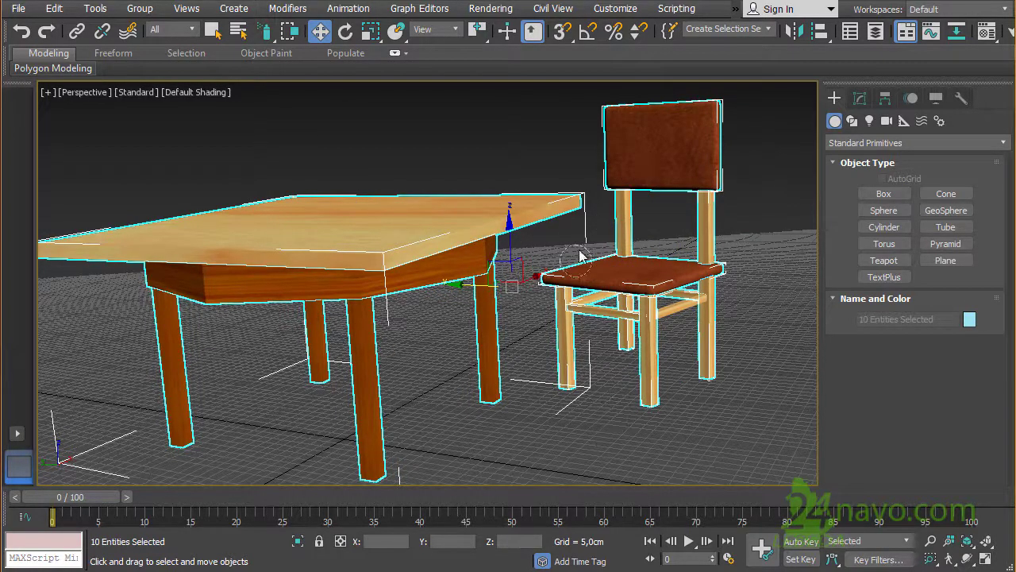
{"action": "left_click", "coordinate": [752, 209]}
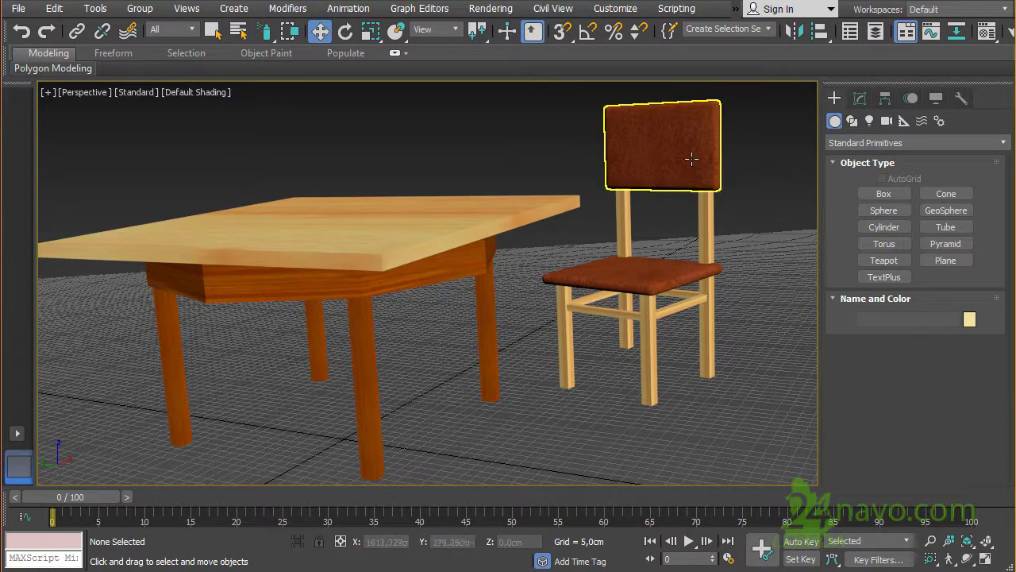
Step: Select the chair backrest, drag it toward the table, and undo the move
{"action": "left_click", "coordinate": [666, 152]}
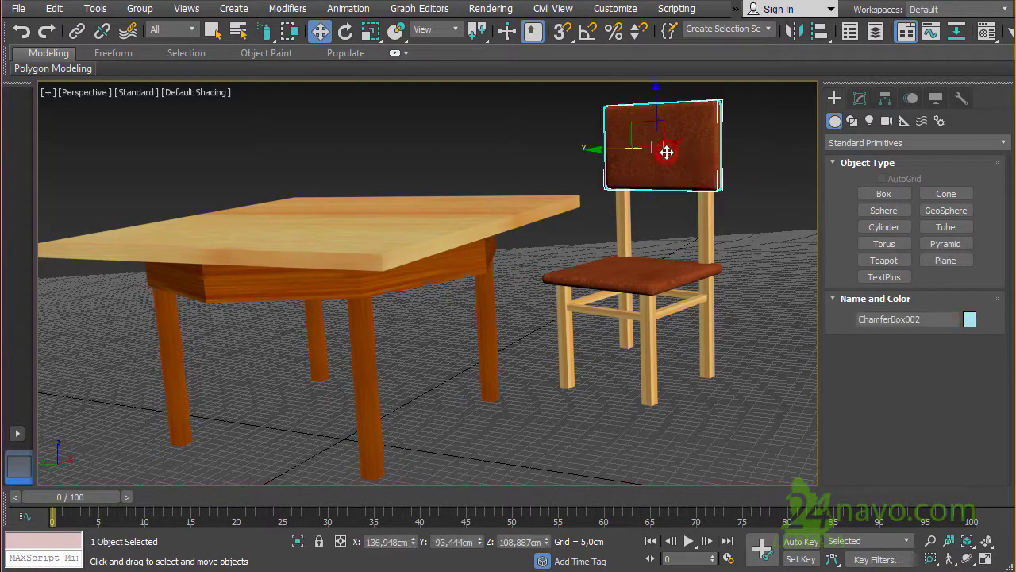
{"action": "mouse_move", "coordinate": [667, 157]}
{"action": "left_mouse_down"}
{"action": "mouse_move", "coordinate": [623, 154]}
{"action": "mouse_move", "coordinate": [658, 175]}
{"action": "left_mouse_up"}
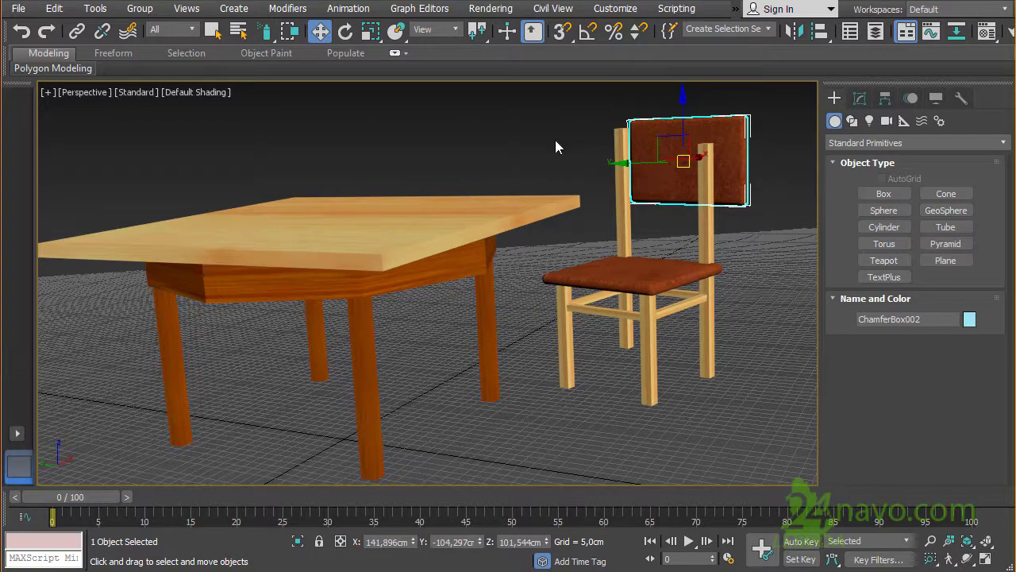
{"action": "left_click", "coordinate": [21, 32]}
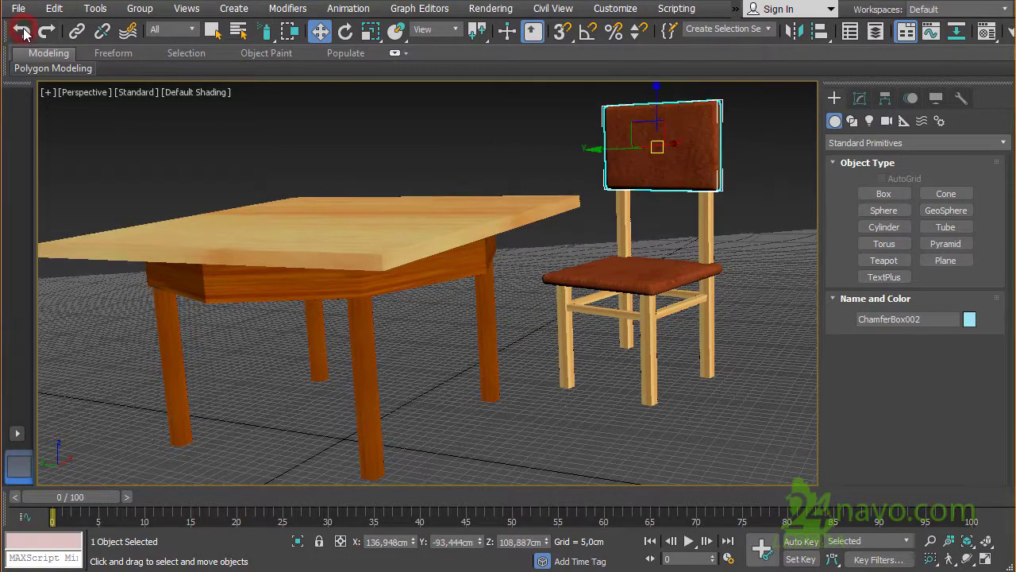
Step: With Select Object, add chair parts and the table one by one, then deselect everything
{"action": "left_click", "coordinate": [213, 31]}
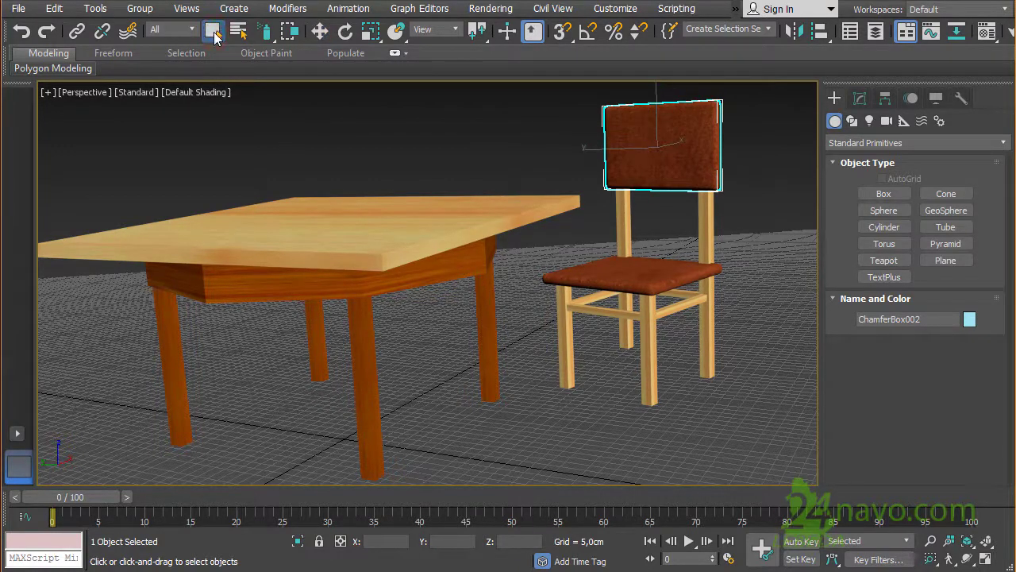
{"action": "left_click", "coordinate": [643, 284]}
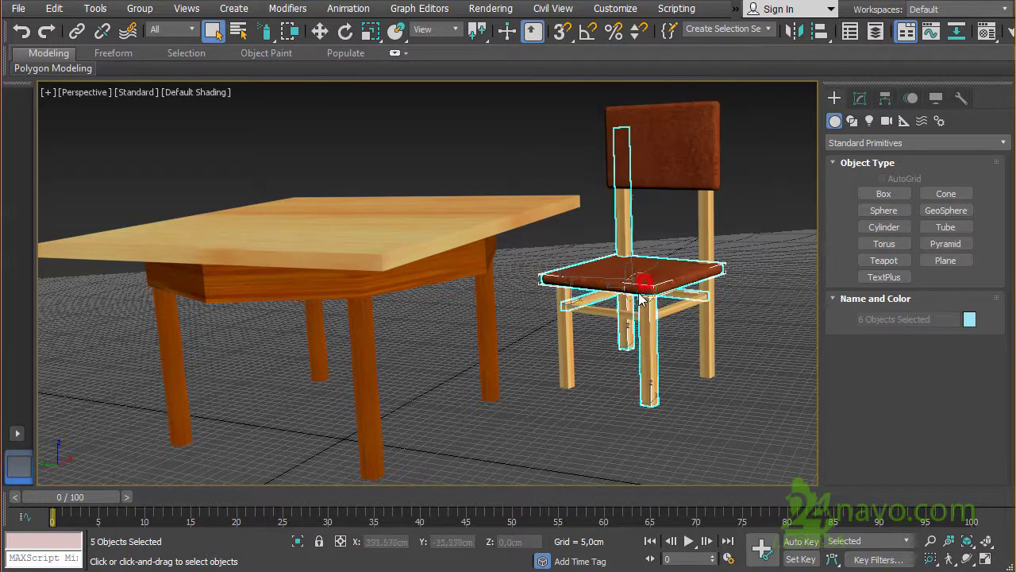
{"action": "left_click", "coordinate": [642, 300], "text": "ctrl"}
{"action": "left_click", "coordinate": [652, 185], "text": "ctrl"}
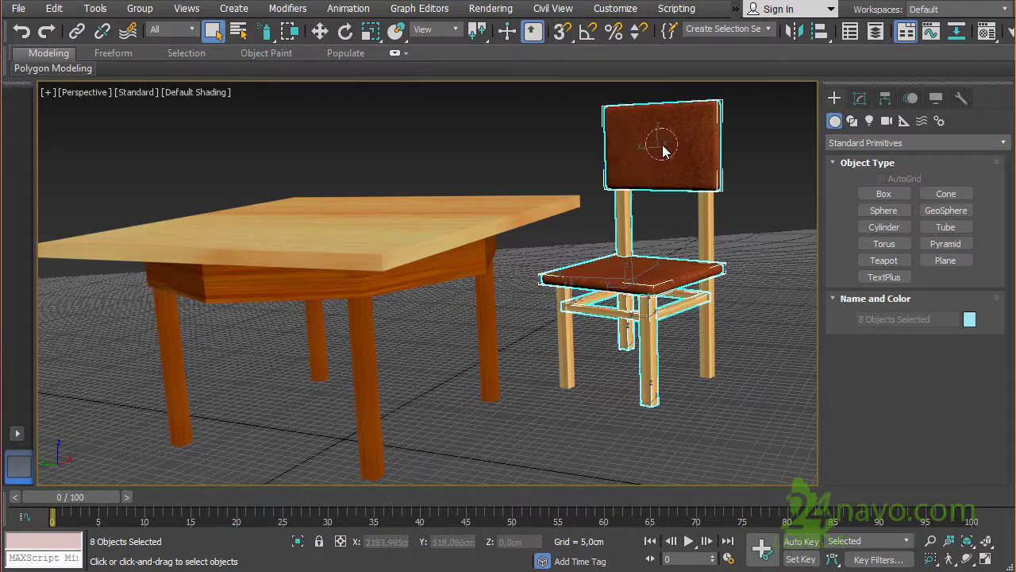
{"action": "left_click", "coordinate": [546, 200], "text": "ctrl"}
{"action": "left_click", "coordinate": [709, 242], "text": "ctrl"}
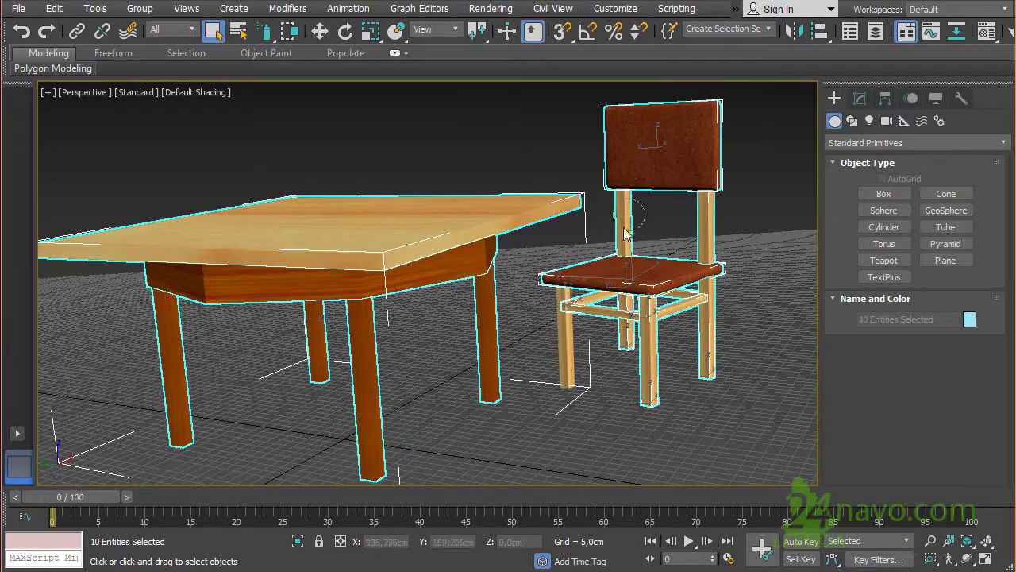
{"action": "left_click", "coordinate": [753, 330]}
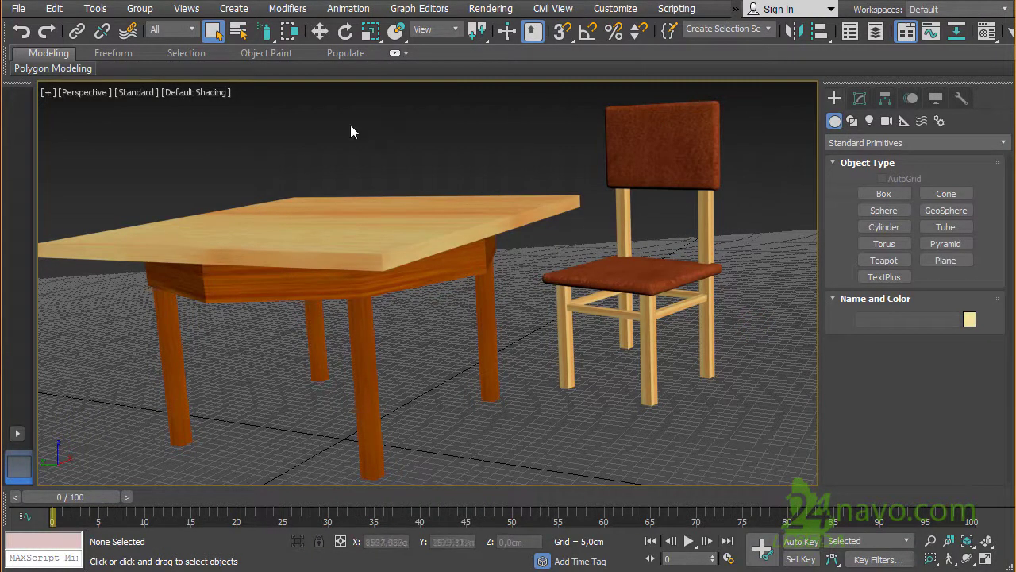
Step: Reopen the Selection Region flyout and keep the Rectangular region
{"action": "left_click_drag", "start_coordinate": [268, 32], "coordinate": [272, 61]}
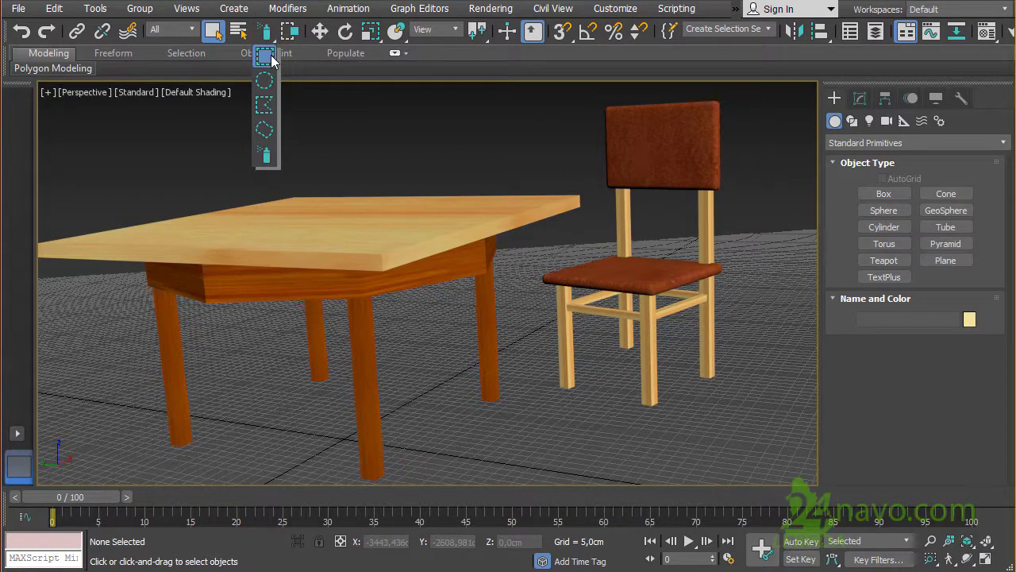
{"action": "left_click_drag", "start_coordinate": [272, 60], "coordinate": [270, 42]}
{"action": "left_click_drag", "start_coordinate": [270, 41], "coordinate": [292, 34]}
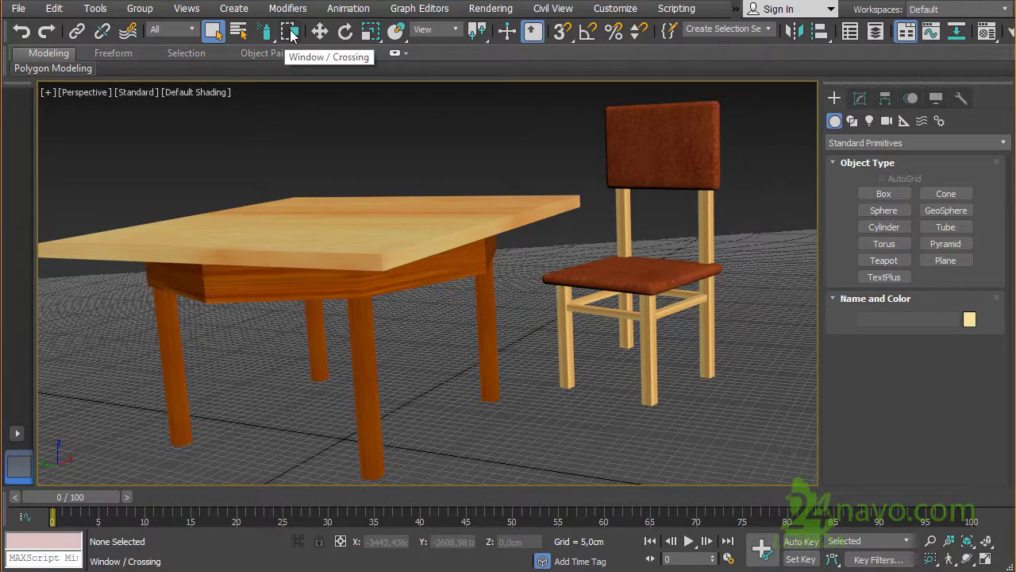
Step: Toggle the Window/Crossing button back and forth between selection modes
{"action": "left_click", "coordinate": [292, 33]}
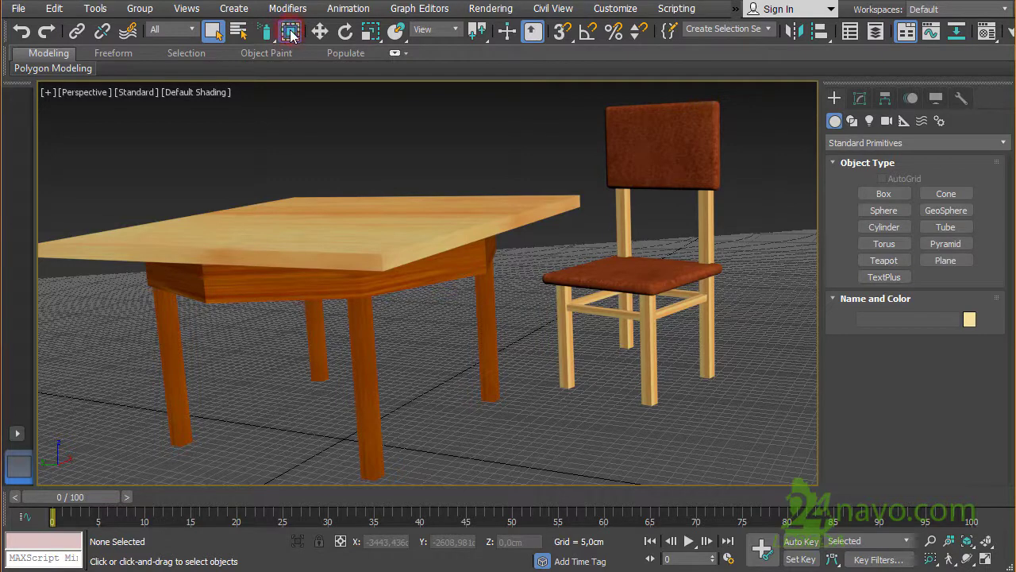
{"action": "left_click", "coordinate": [292, 33]}
{"action": "left_click", "coordinate": [291, 33]}
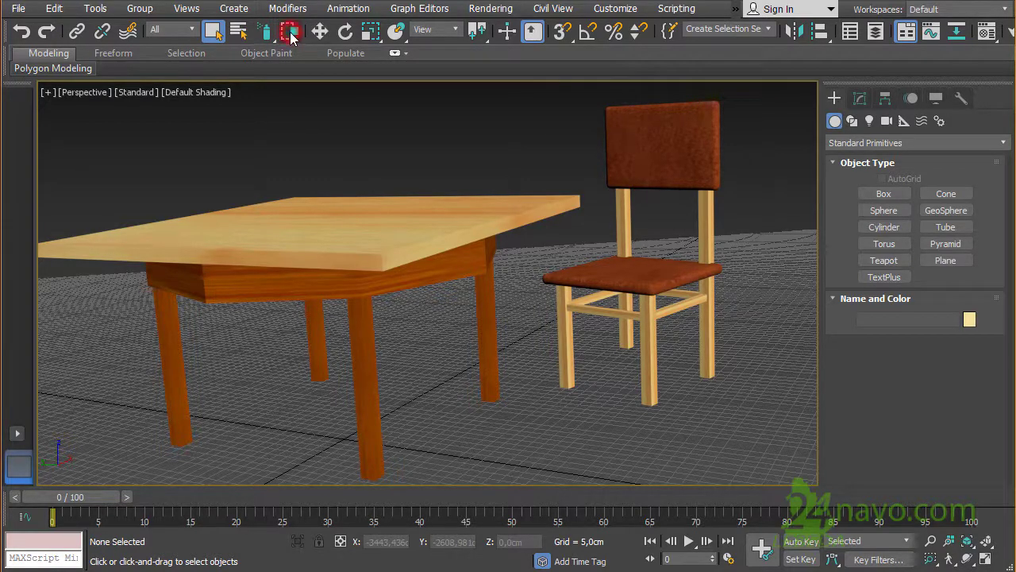
{"action": "left_click", "coordinate": [292, 35]}
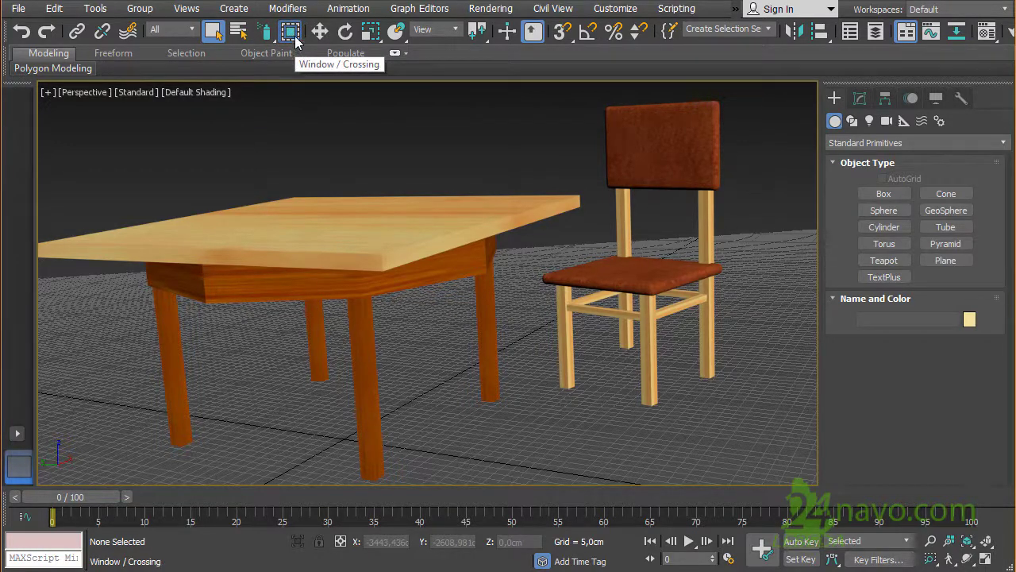
{"action": "left_click", "coordinate": [292, 35]}
{"action": "left_click_drag", "start_coordinate": [264, 40], "coordinate": [270, 65]}
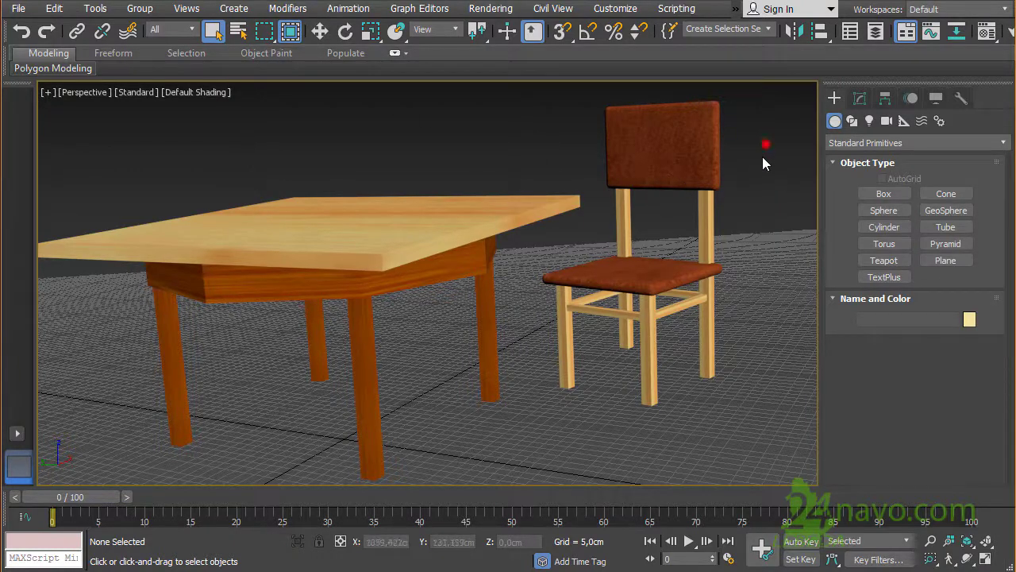
Step: Drag rectangles around the chair backrest, ending with only front leg N1 selected
{"action": "left_click_drag", "start_coordinate": [764, 144], "coordinate": [527, 231]}
{"action": "left_click_drag", "start_coordinate": [764, 144], "coordinate": [521, 234]}
{"action": "left_click_drag", "start_coordinate": [709, 180], "coordinate": [512, 244]}
{"action": "left_click_drag", "start_coordinate": [774, 143], "coordinate": [520, 235]}
{"action": "mouse_move", "coordinate": [688, 437]}
{"action": "left_mouse_down"}
{"action": "mouse_move", "coordinate": [624, 375]}
{"action": "mouse_move", "coordinate": [682, 441]}
{"action": "mouse_move", "coordinate": [626, 264]}
{"action": "left_mouse_up"}
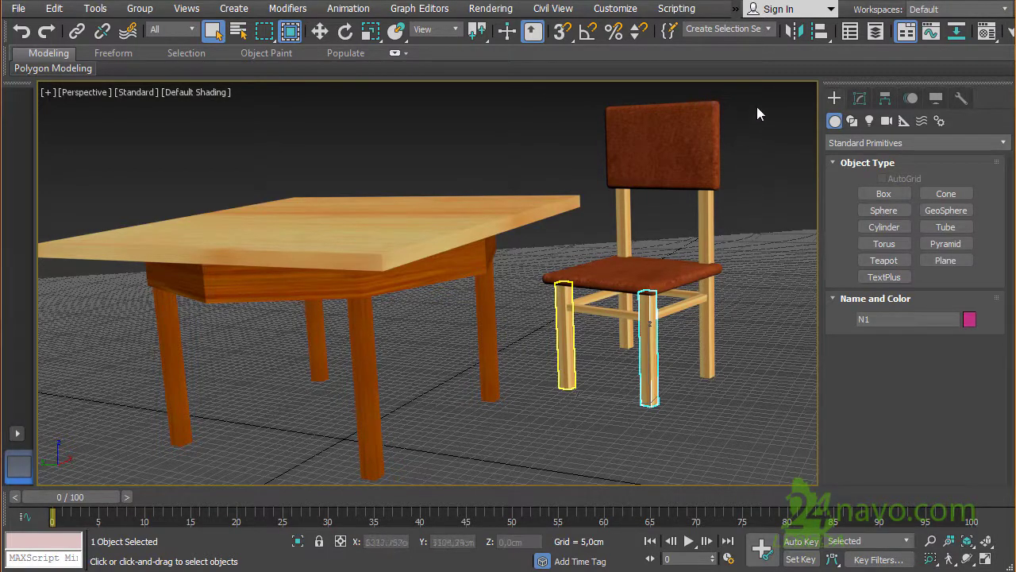
Step: Drag a window rectangle around the whole chair to select only its parts, then deselect
{"action": "left_click_drag", "start_coordinate": [755, 87], "coordinate": [536, 426]}
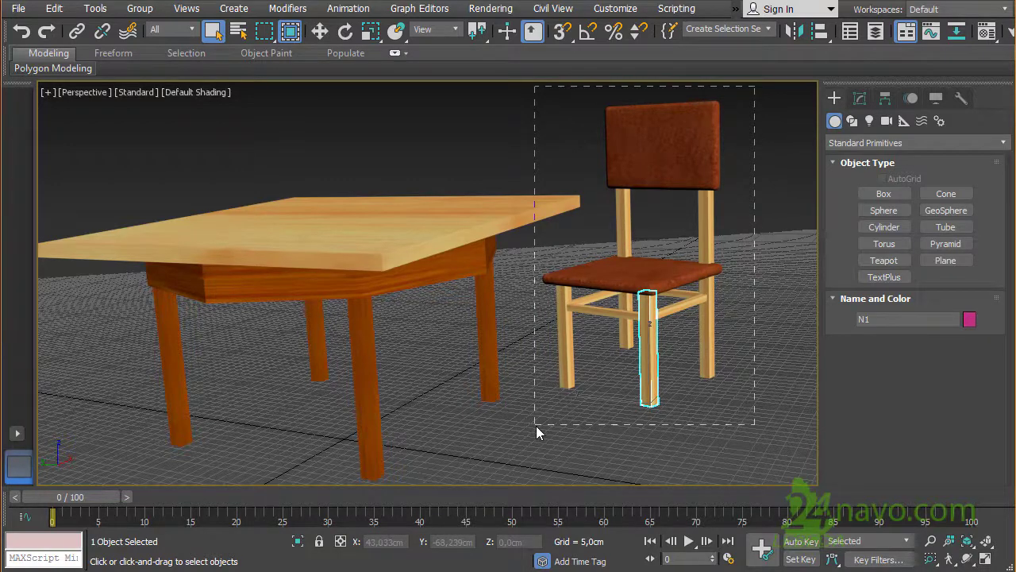
{"action": "left_click_drag", "start_coordinate": [536, 425], "coordinate": [536, 431]}
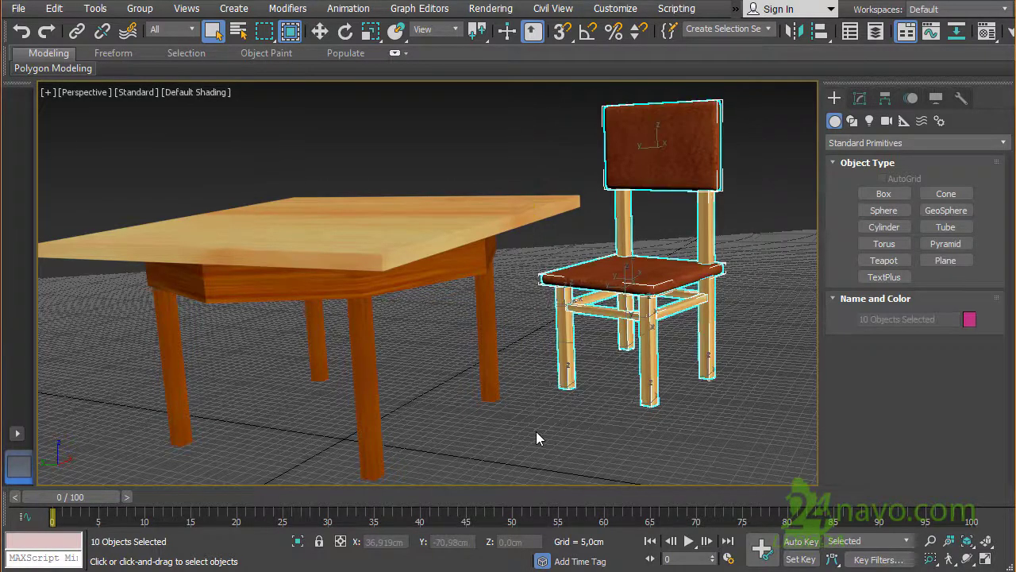
{"action": "left_click", "coordinate": [520, 240]}
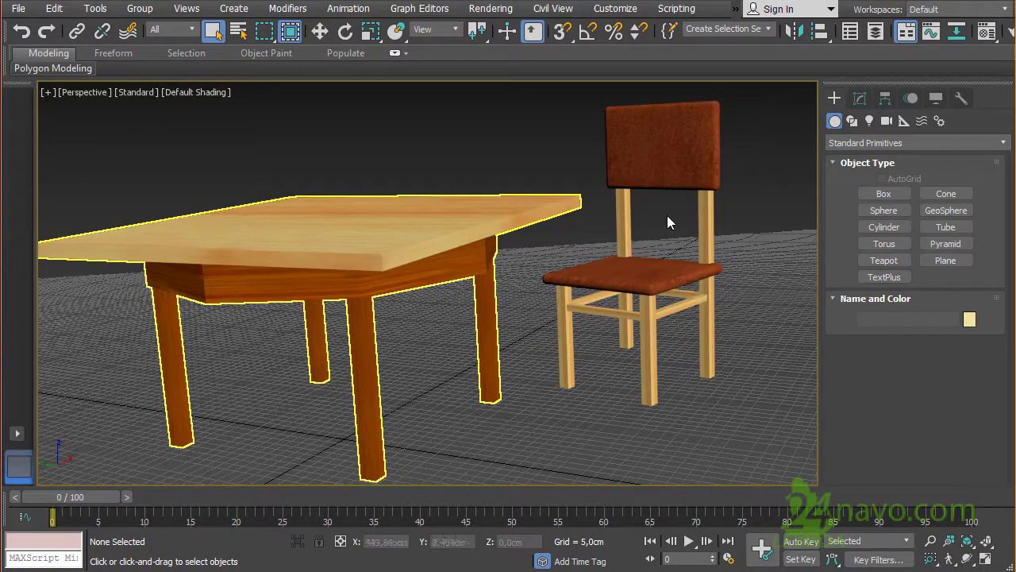
Step: Switch to Crossing mode and drag the same rectangle, catching the table too for 11 objects
{"action": "left_click", "coordinate": [291, 35]}
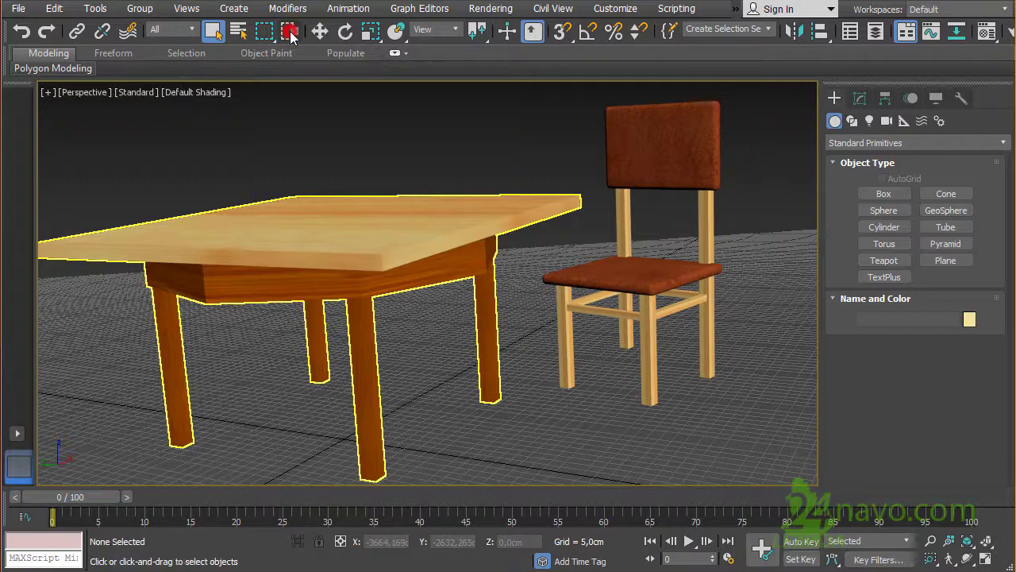
{"action": "mouse_move", "coordinate": [756, 91]}
{"action": "left_mouse_down"}
{"action": "mouse_move", "coordinate": [638, 298]}
{"action": "mouse_move", "coordinate": [534, 433]}
{"action": "left_mouse_up"}
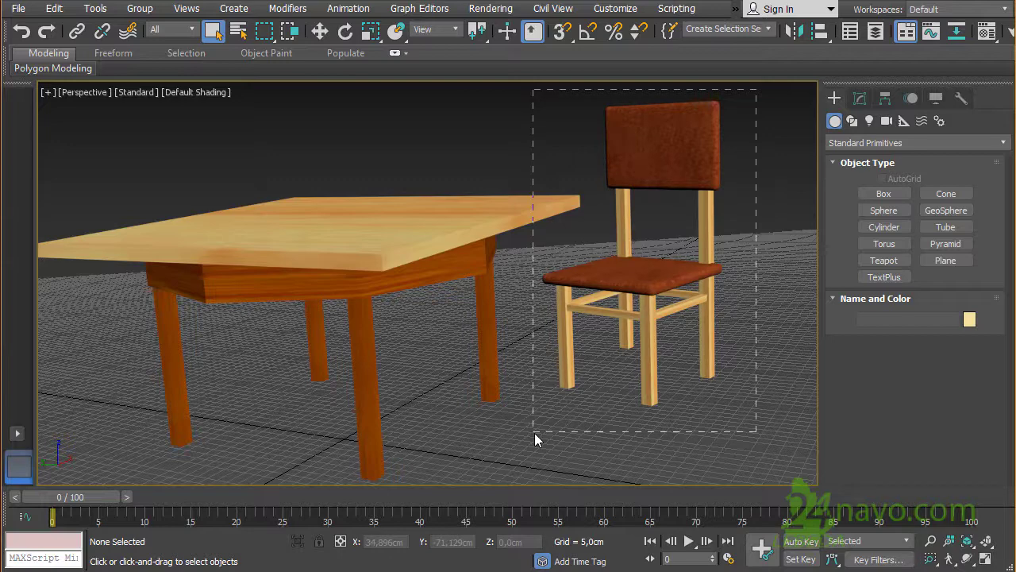
{"action": "left_click_drag", "start_coordinate": [535, 433], "coordinate": [535, 432]}
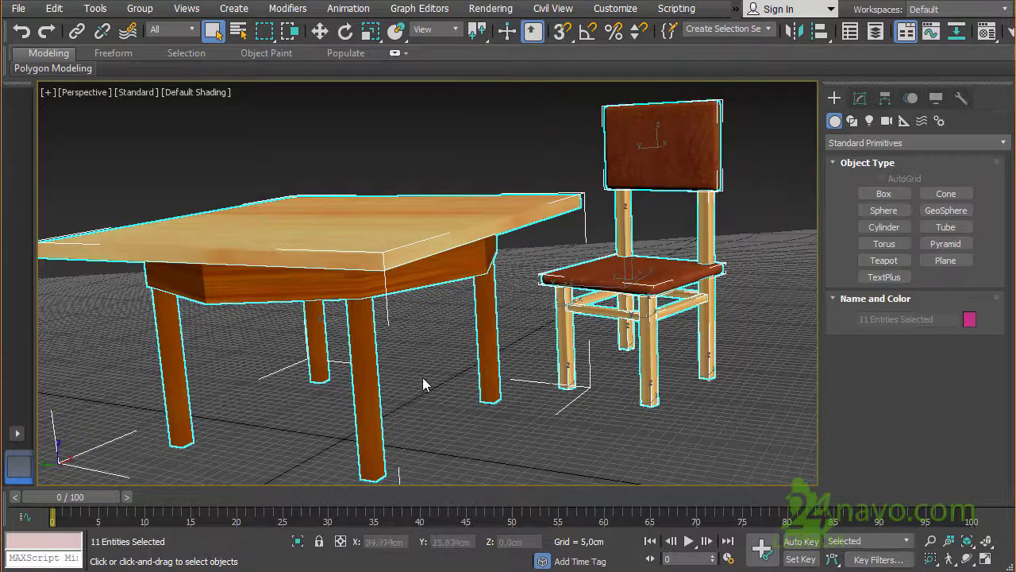